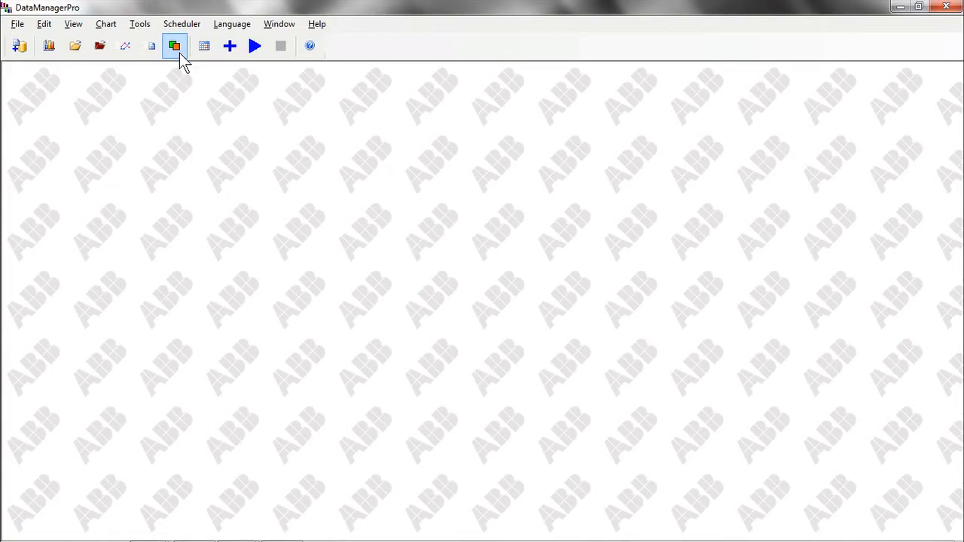
# - Search the batch log for batch number YR-833325 and create a chart of that batch
pyautogui.click(174, 45)
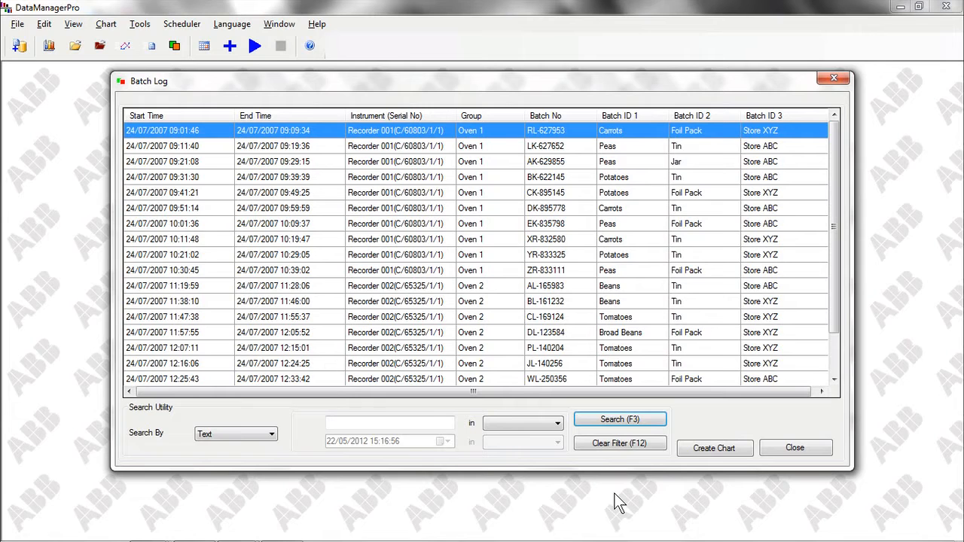
pyautogui.click(558, 424)
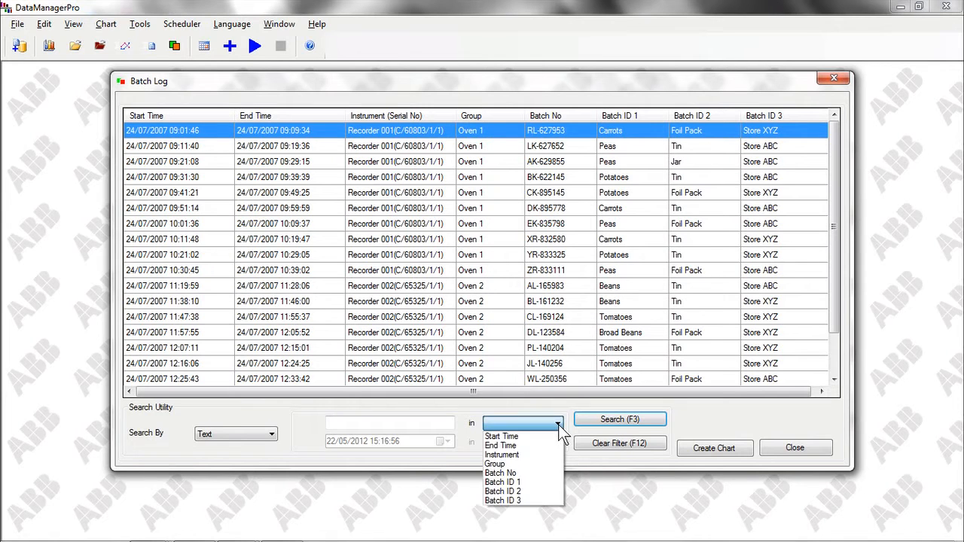
pyautogui.click(561, 474)
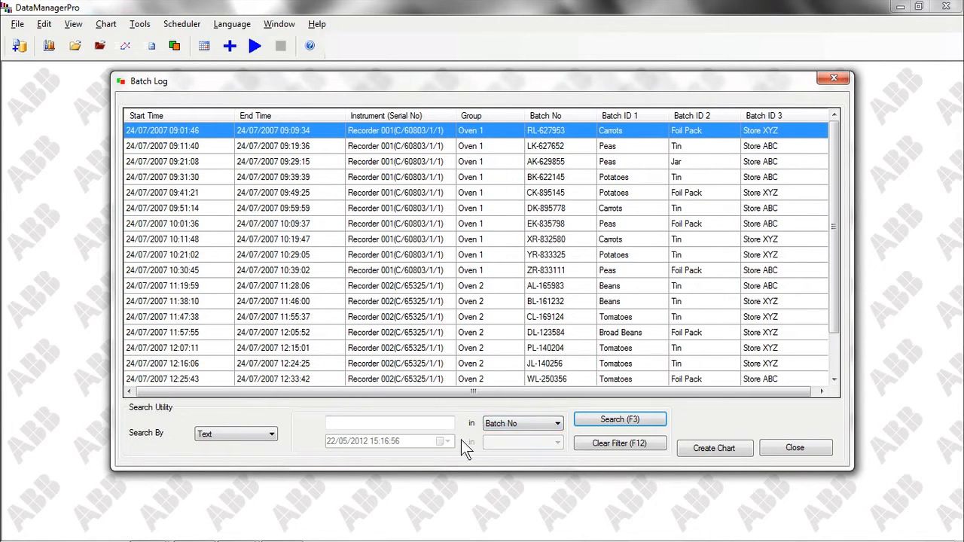
pyautogui.click(424, 423)
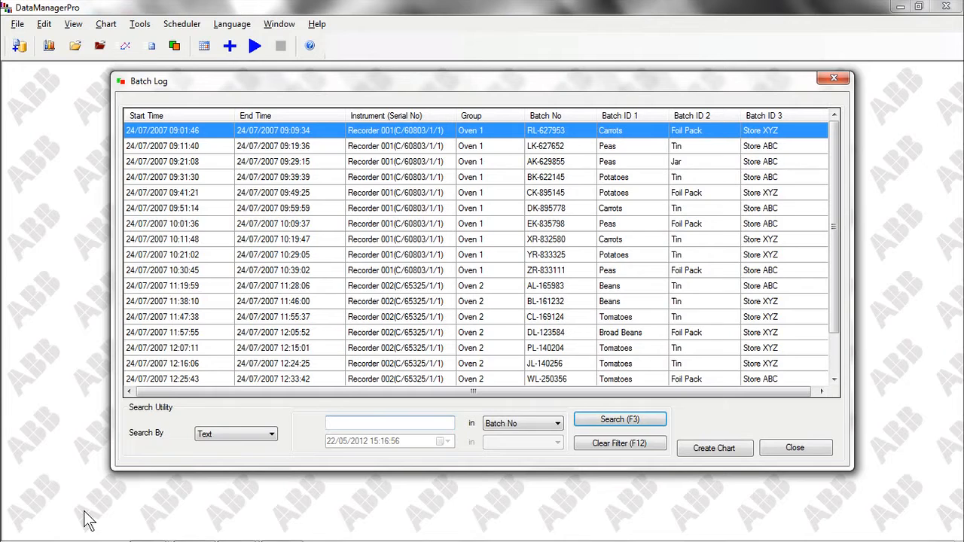
pyautogui.write('YR-833325')
pyautogui.click(585, 422)
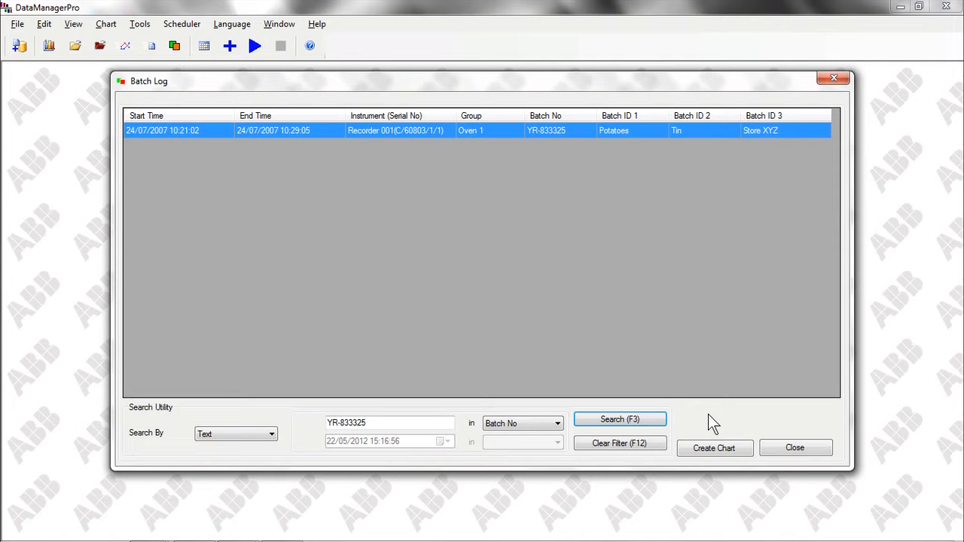
pyautogui.click(734, 451)
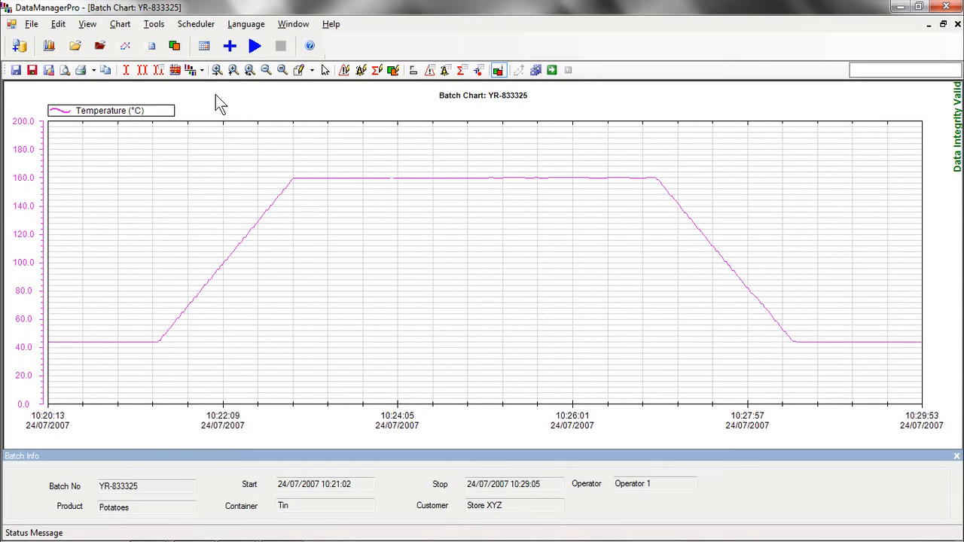
# - Bracket the temperature plateau with dual cursors at about 10:22:58 and 10:26:55, and show their statistics in a widened pane
pyautogui.click(143, 72)
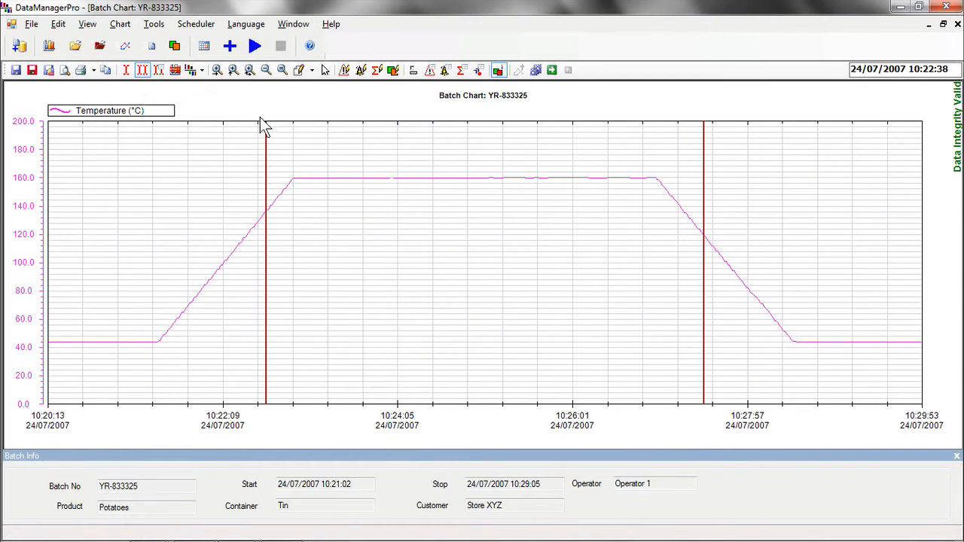
pyautogui.moveTo(265, 133); pyautogui.dragTo(297, 131)
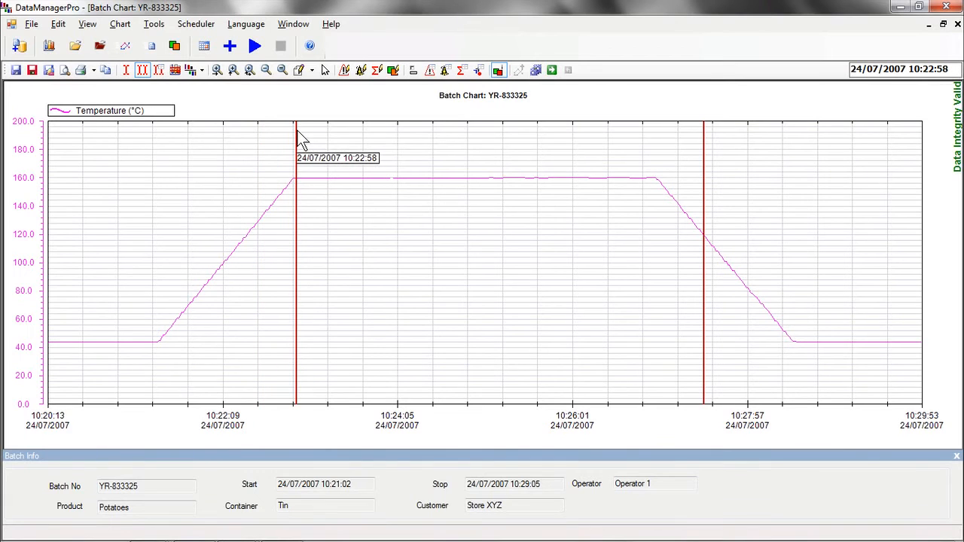
pyautogui.moveTo(704, 139); pyautogui.dragTo(654, 143)
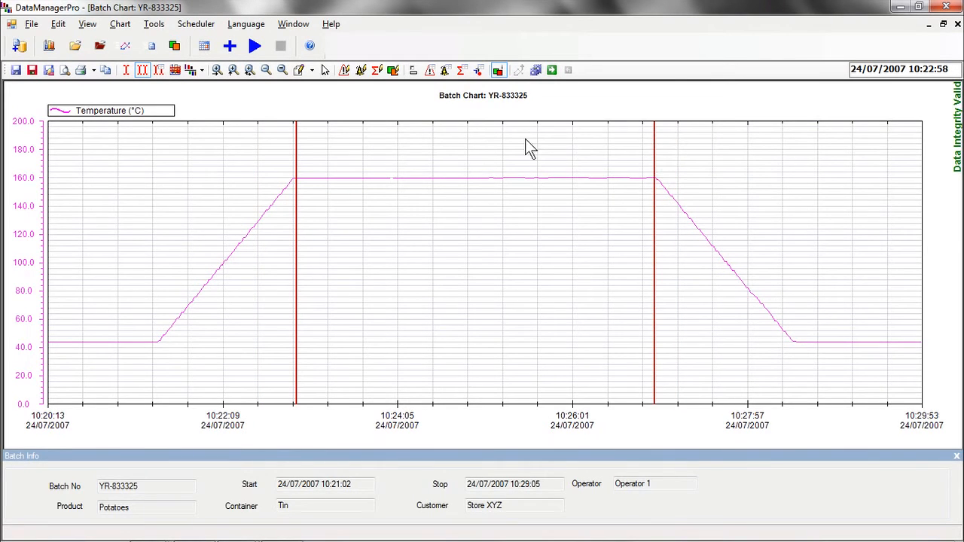
pyautogui.click(159, 71)
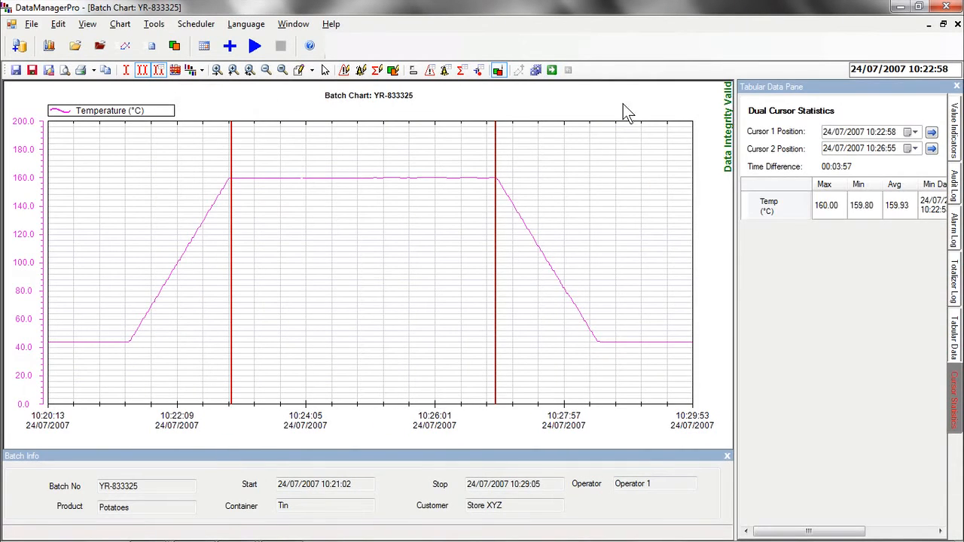
pyautogui.moveTo(734, 241); pyautogui.dragTo(662, 241)
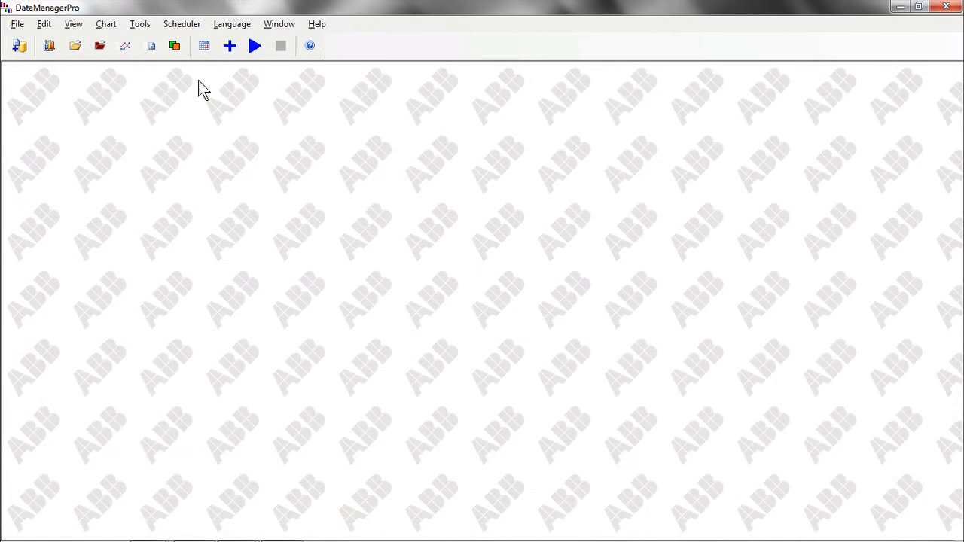
# - Filter the batch log for batches with "peas" in Batch ID 1
pyautogui.click(177, 52)
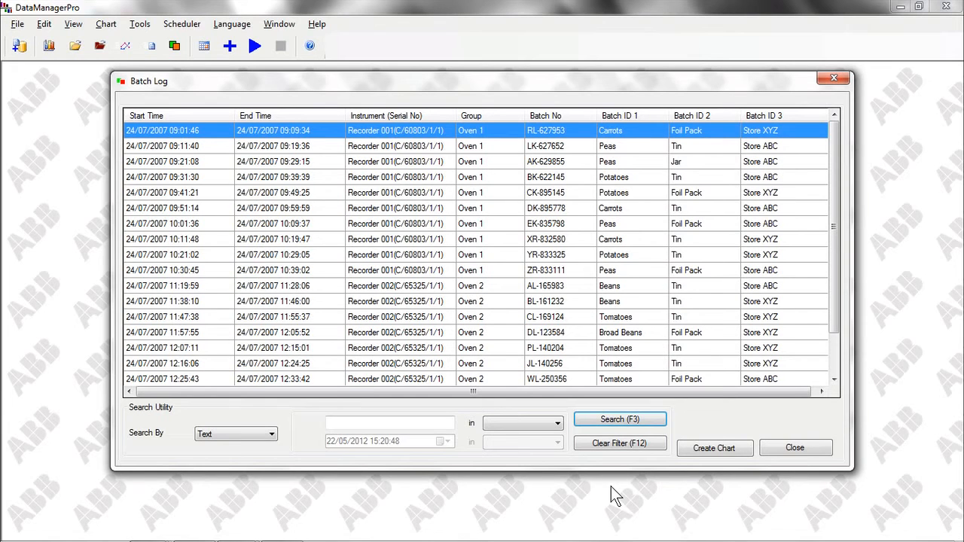
pyautogui.click(557, 424)
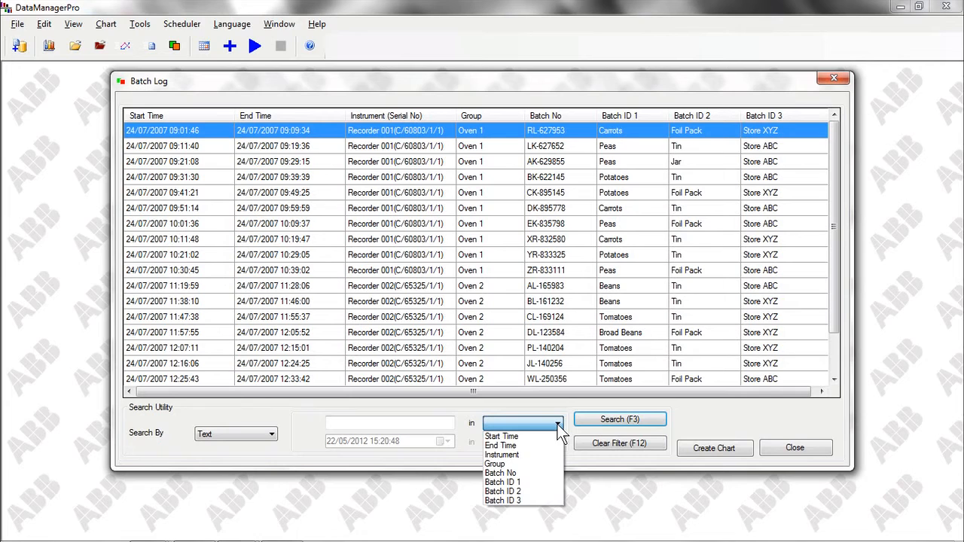
pyautogui.click(544, 482)
pyautogui.click(427, 422)
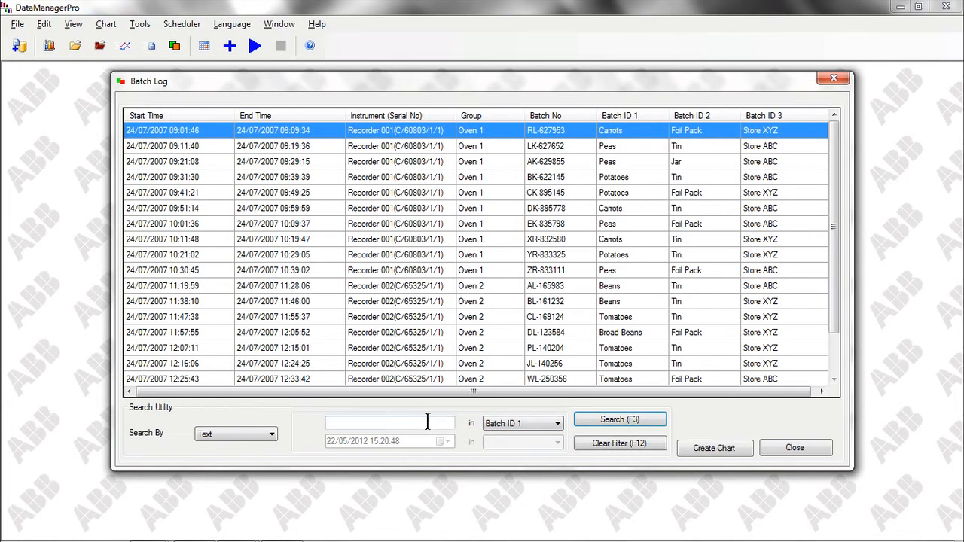
pyautogui.write('peas')
pyautogui.click(591, 418)
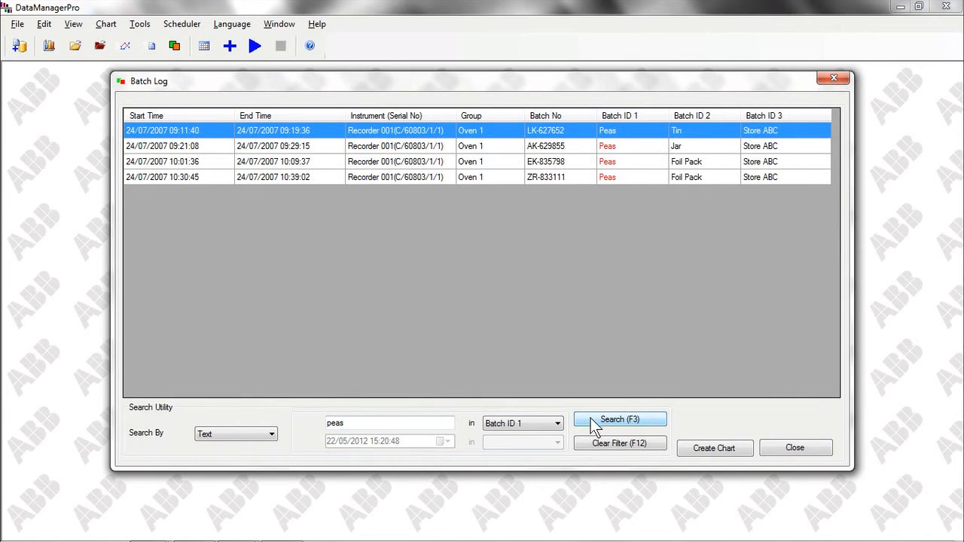
# - Narrow the filtered batches to those with "foil pack" in Batch ID 2
pyautogui.click(558, 423)
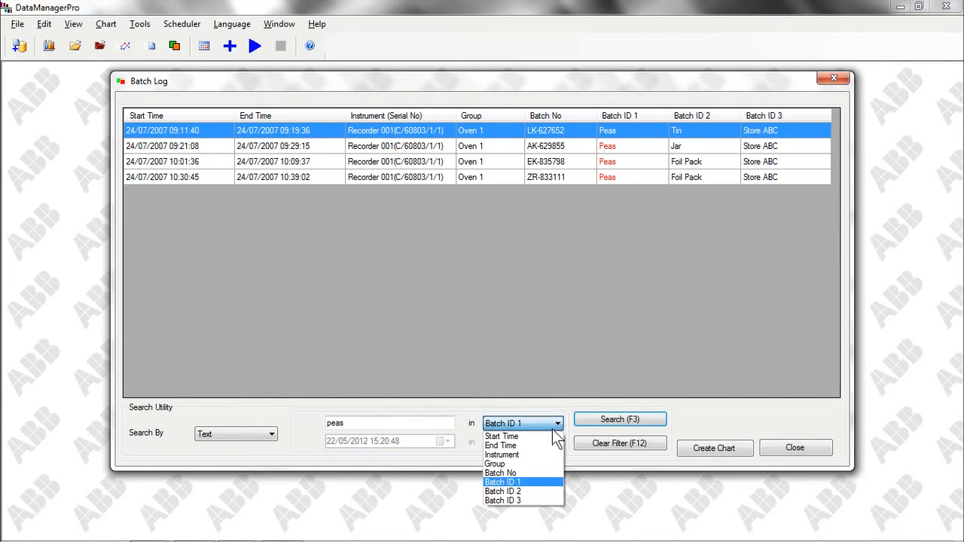
pyautogui.click(542, 491)
pyautogui.click(430, 423)
pyautogui.press('BackSpace')
pyautogui.press('BackSpace')
pyautogui.press('BackSpace')
pyautogui.press('BackSpace')
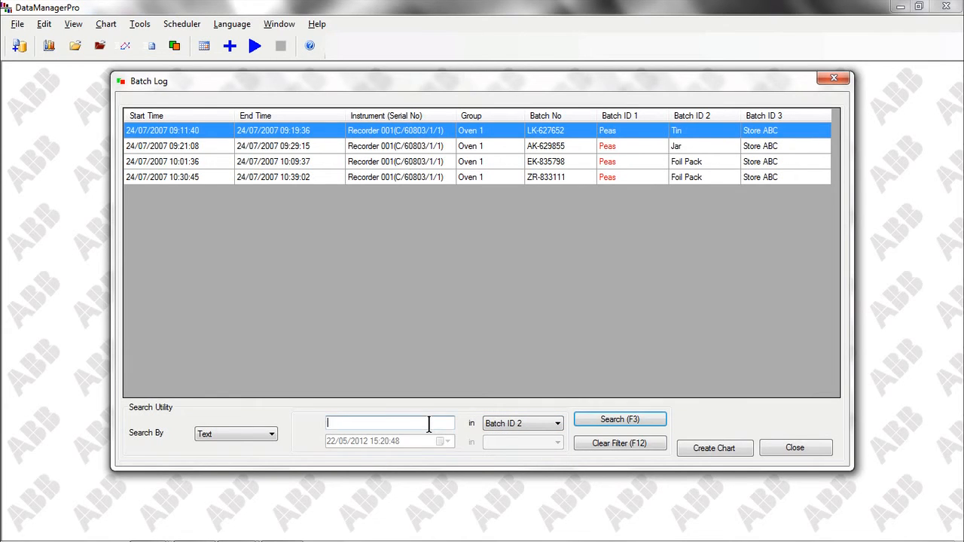
pyautogui.write('foil pack')
pyautogui.click(591, 418)
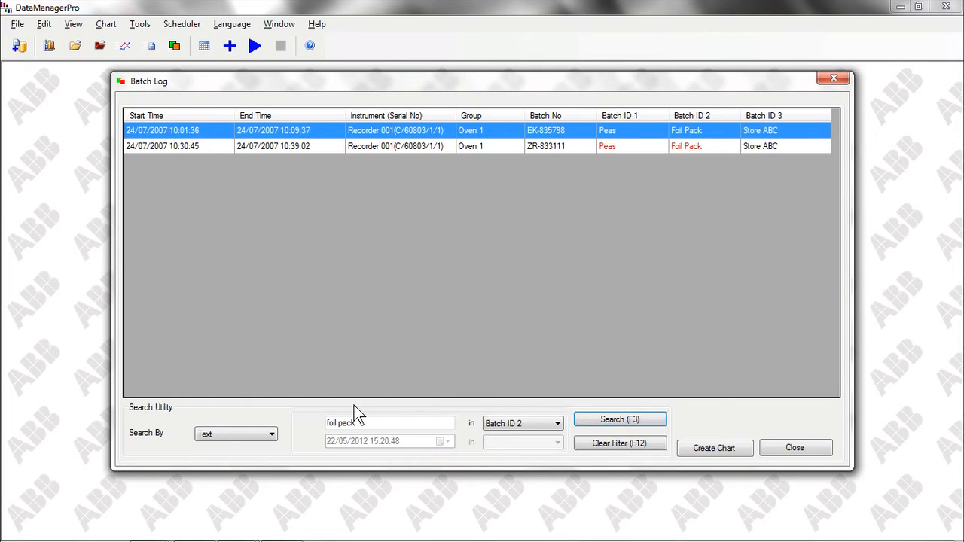
# - Change the search mode to Date Range and create a chart of the selected batch EK-835798
pyautogui.click(271, 435)
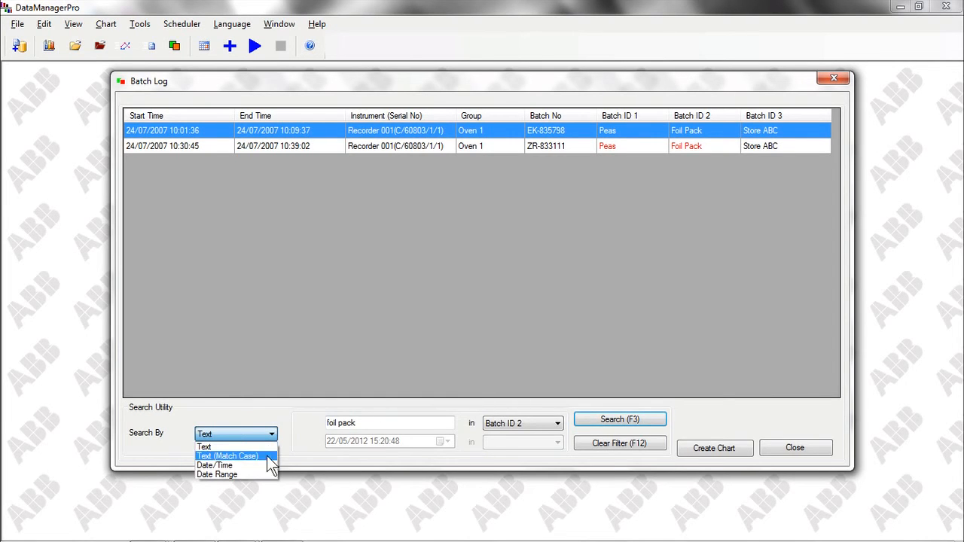
pyautogui.click(264, 474)
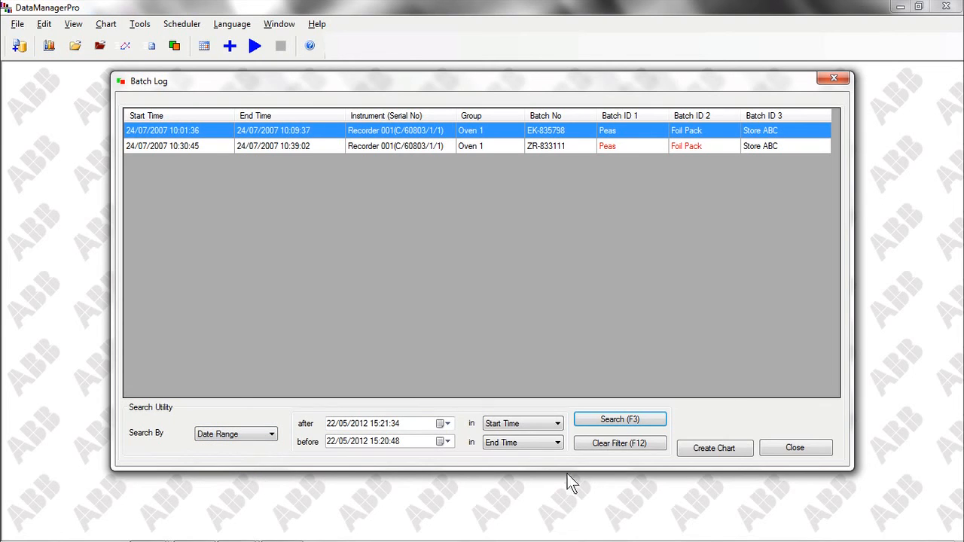
pyautogui.click(700, 450)
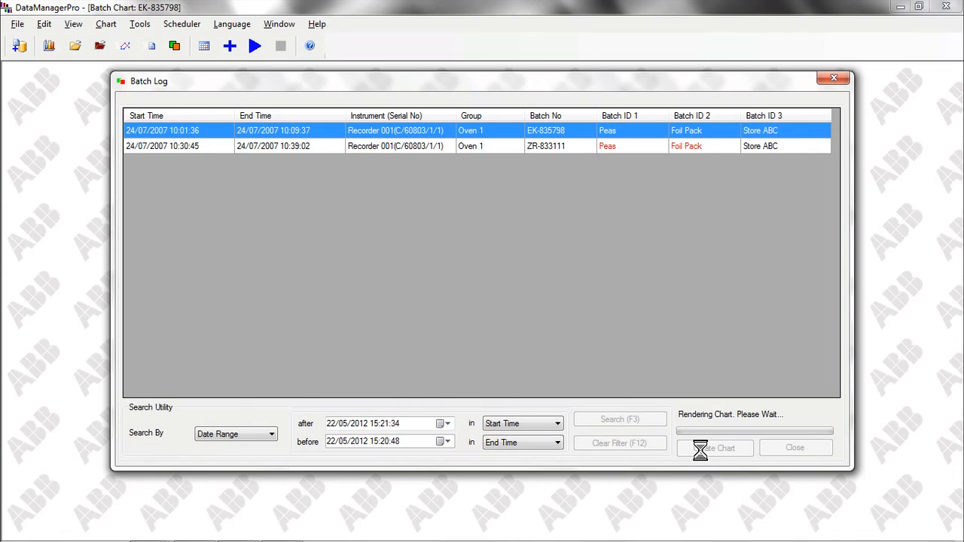